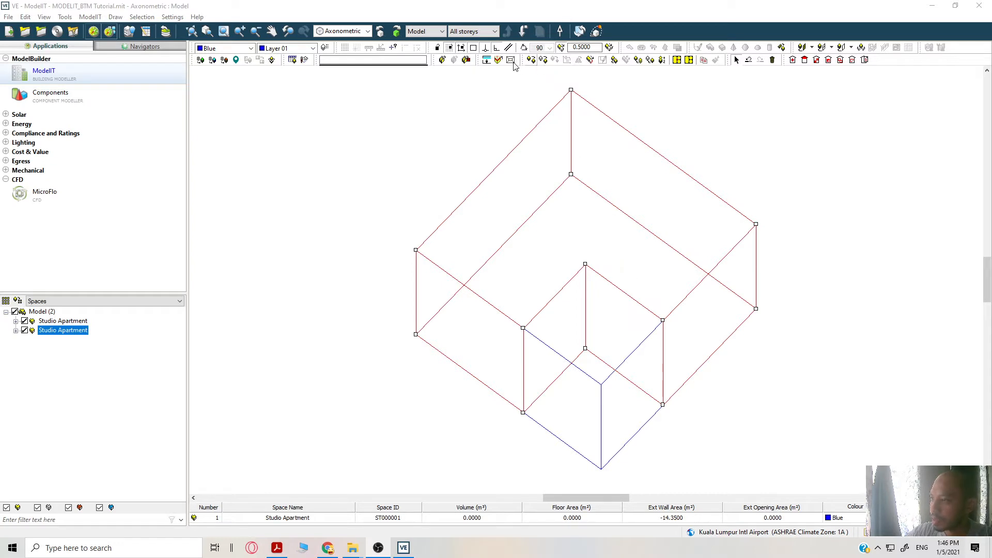
Start placing a door opening in the studio apartment model and set its shape to M Rectangle.
click(802, 47)
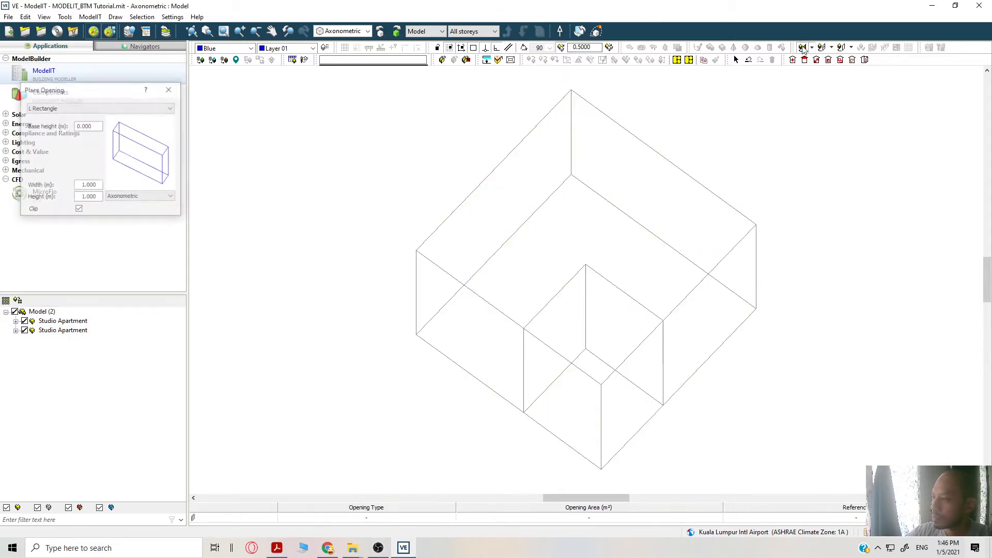
drag(75, 97, 316, 89)
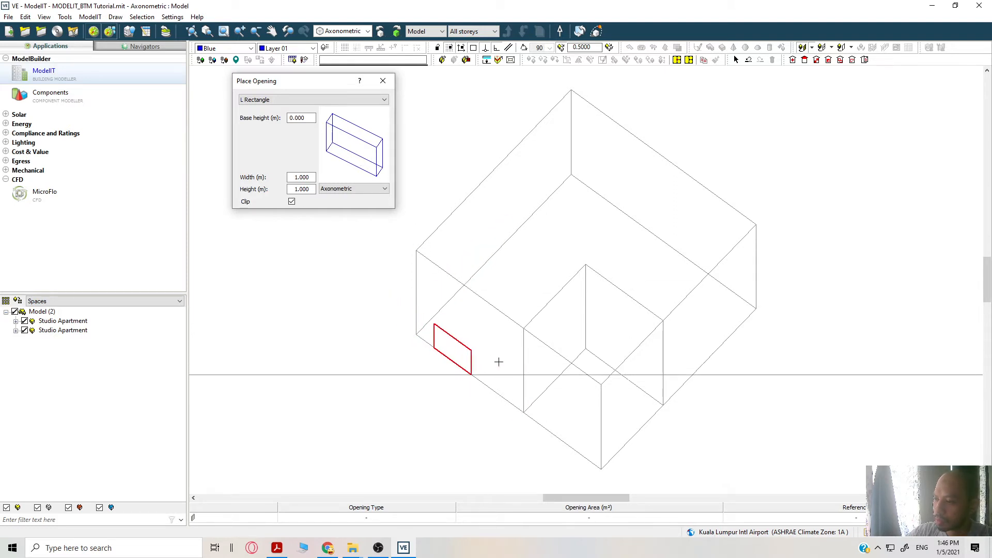
click(376, 104)
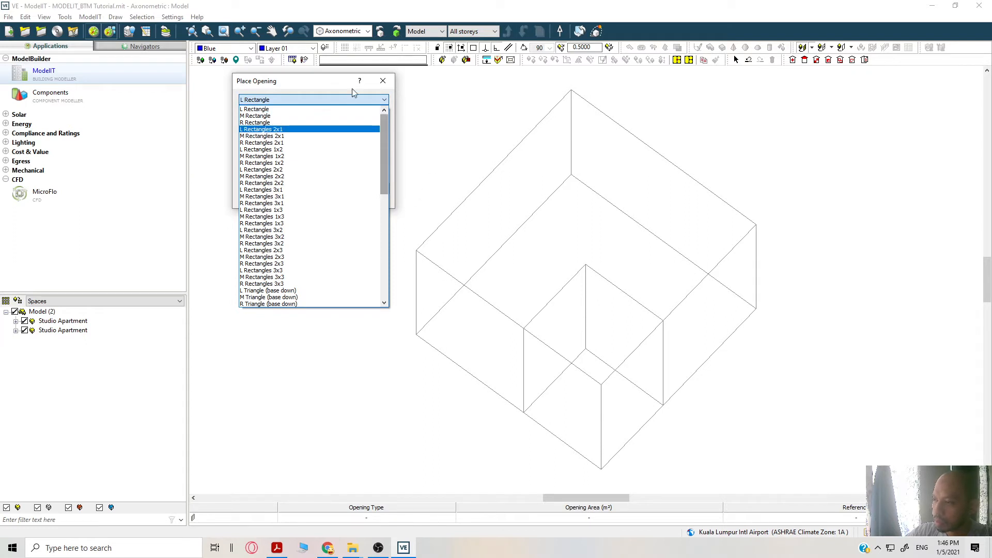
click(389, 138)
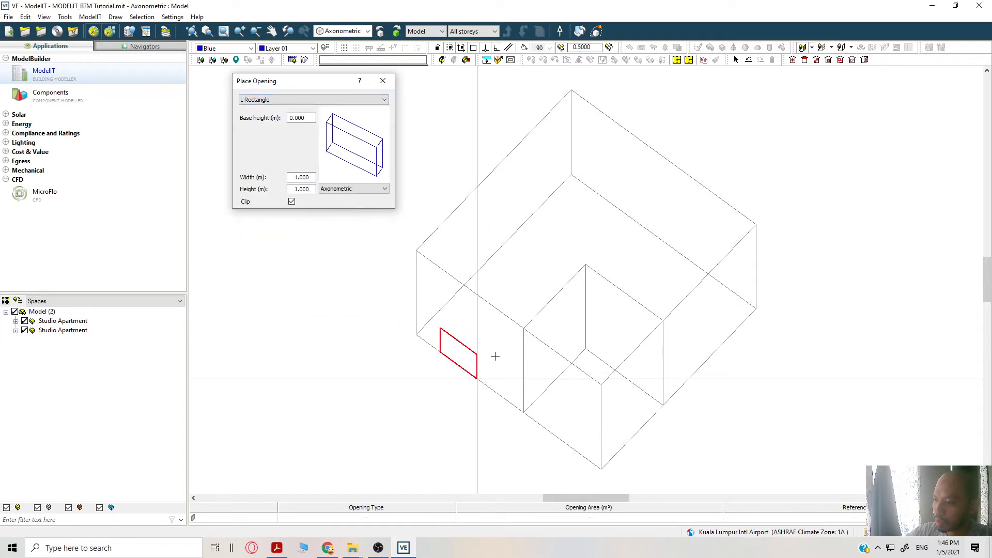
click(354, 100)
click(351, 108)
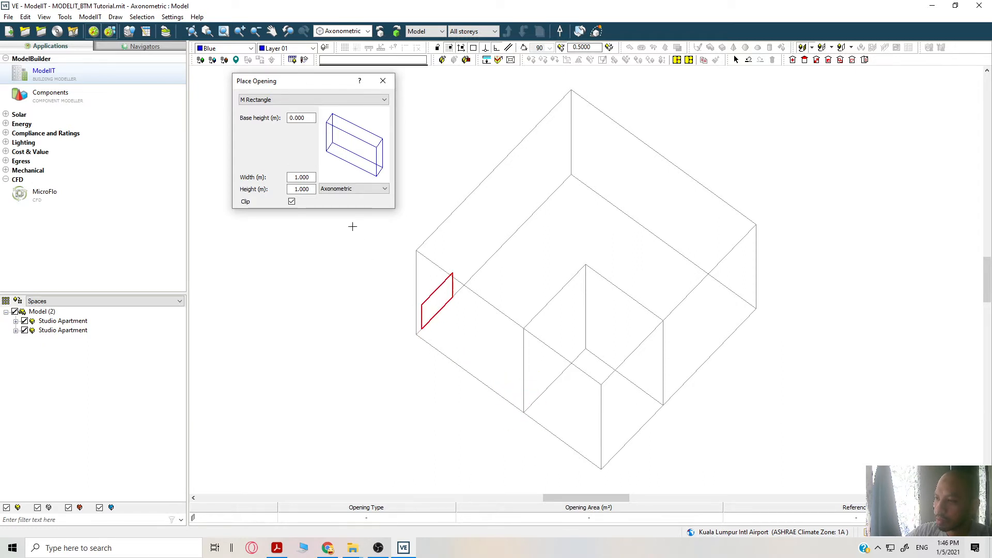
Try the R Rectangle and M Rectangles 2x1 opening shapes, and return to M Rectangle.
click(314, 99)
click(305, 116)
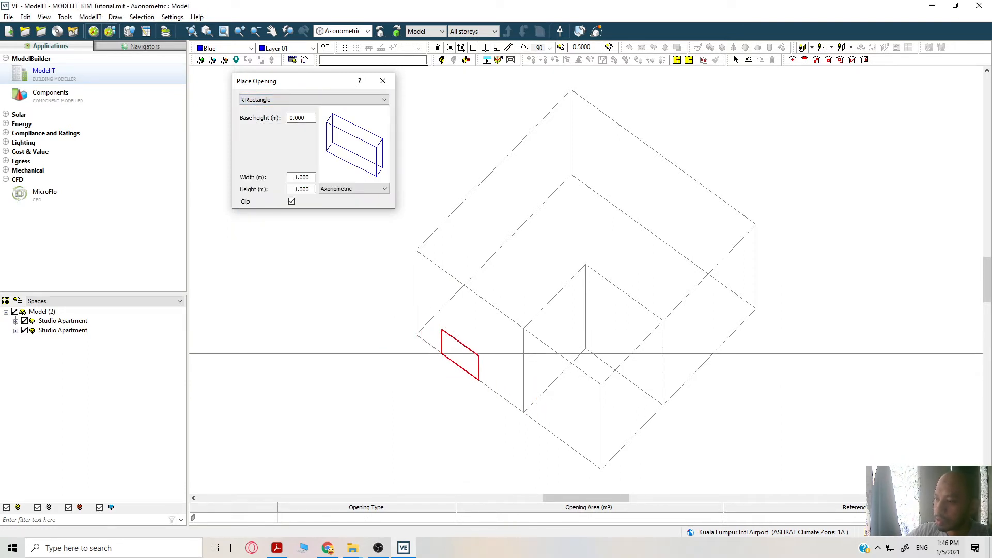
click(361, 101)
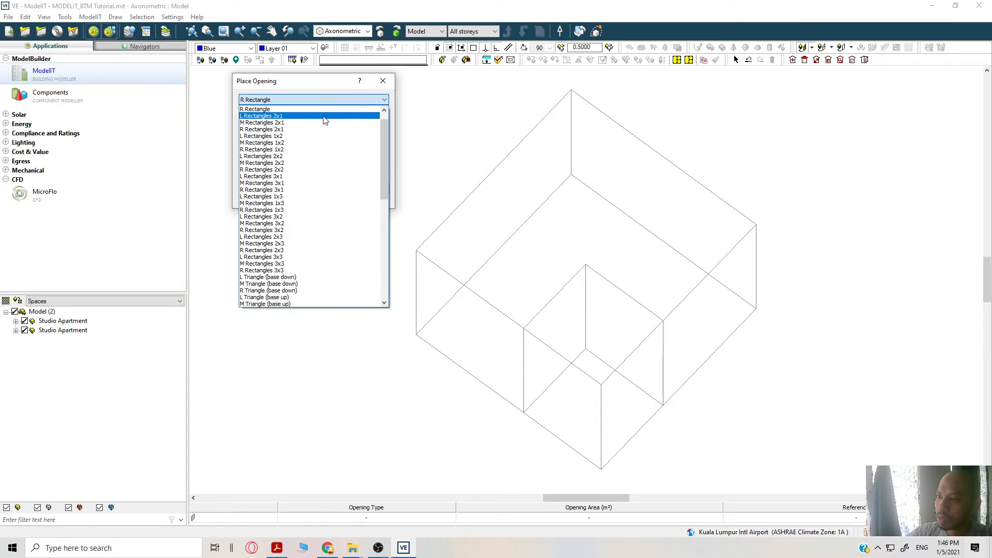
click(321, 123)
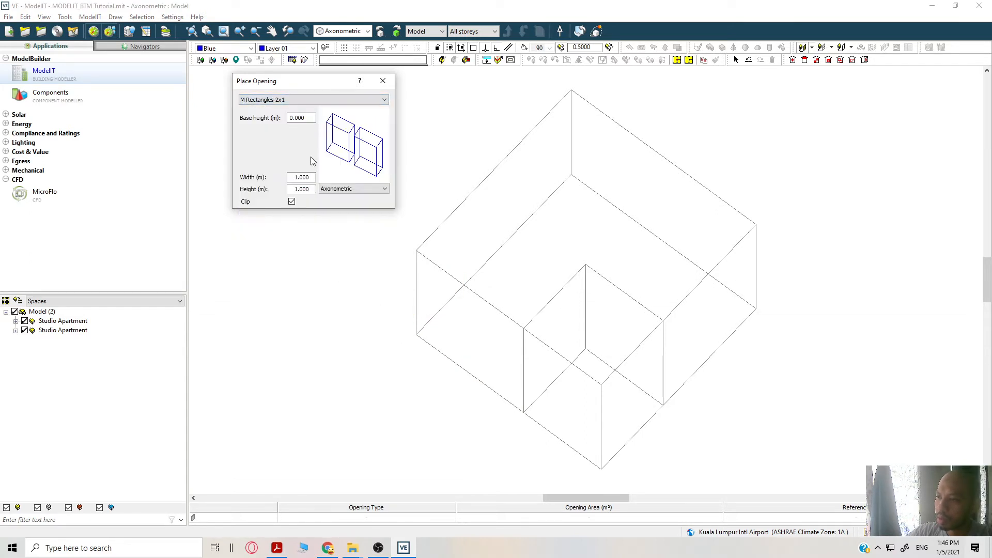
click(340, 102)
scroll(305, 124, up, 2)
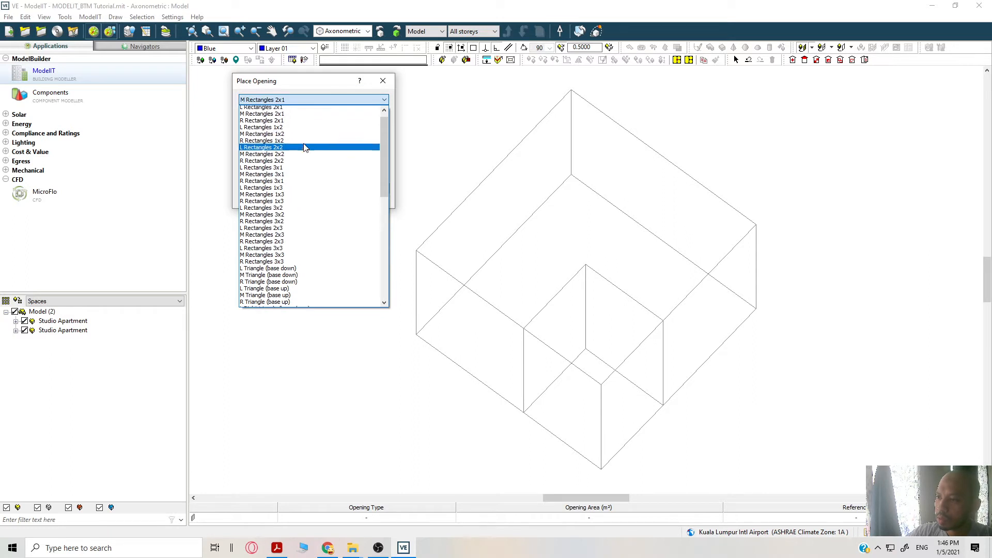
click(301, 116)
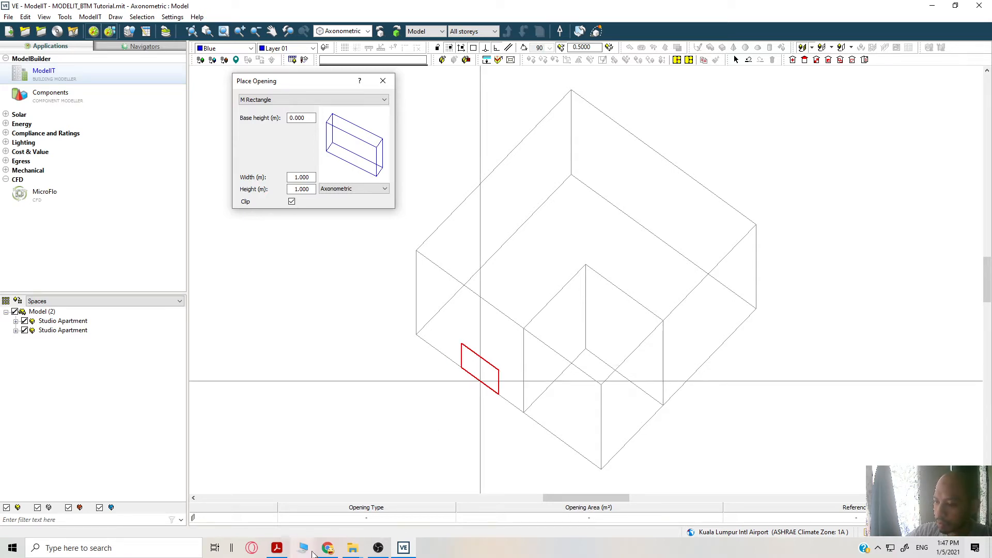
Switch to the apartment plan in Acrobat and correct the D1 door note to read "2100mm x 900mm width".
click(277, 548)
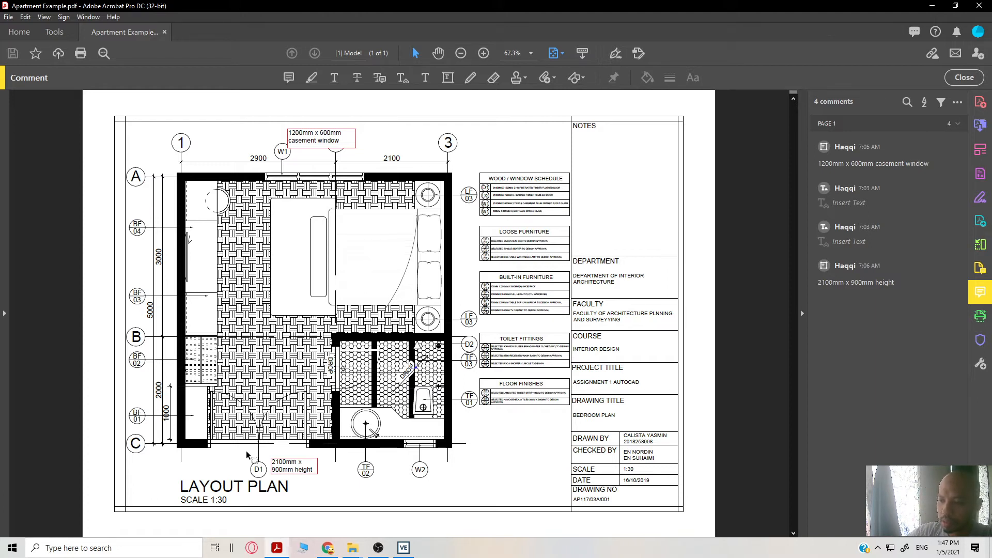
triple_click(310, 469)
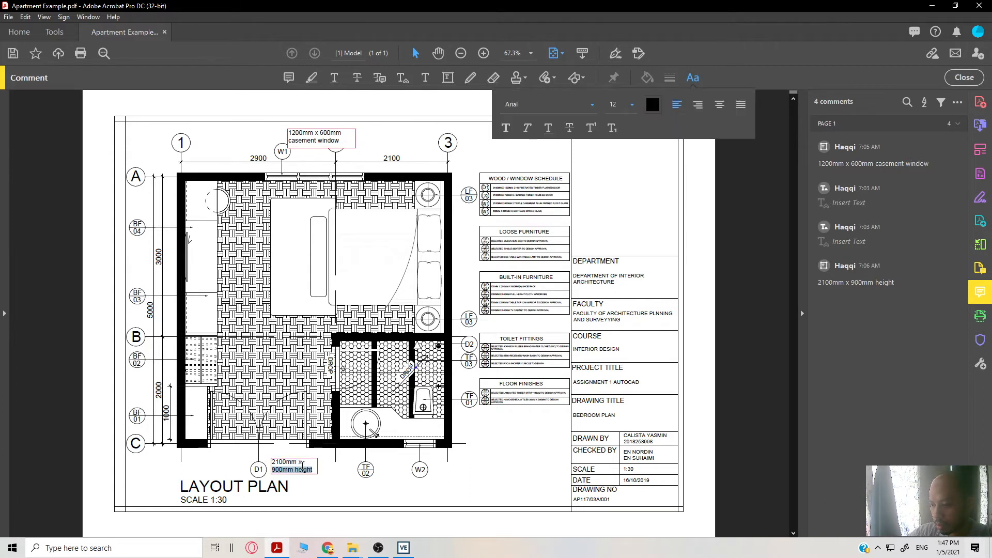
click(309, 469)
drag(312, 469, 295, 469)
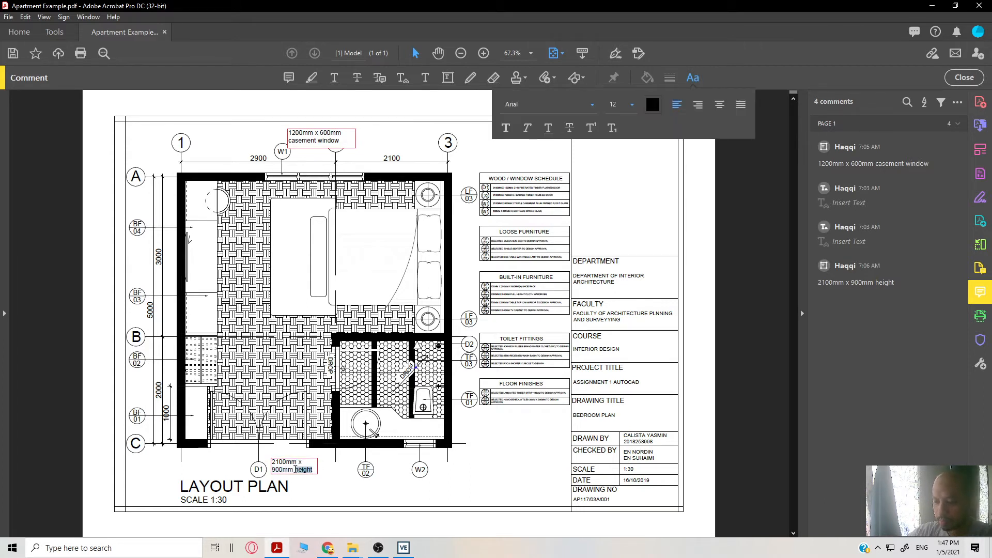
text(widt)
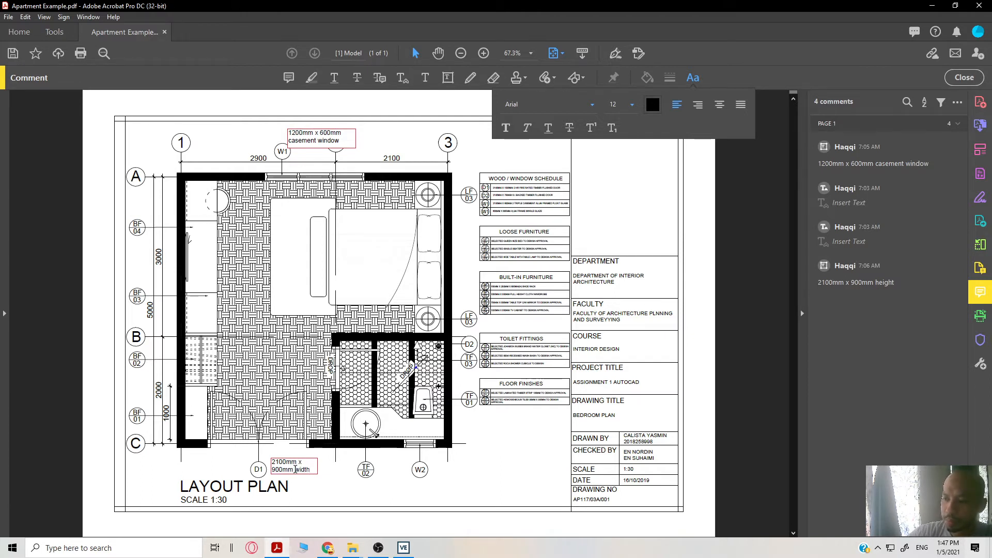
click(349, 462)
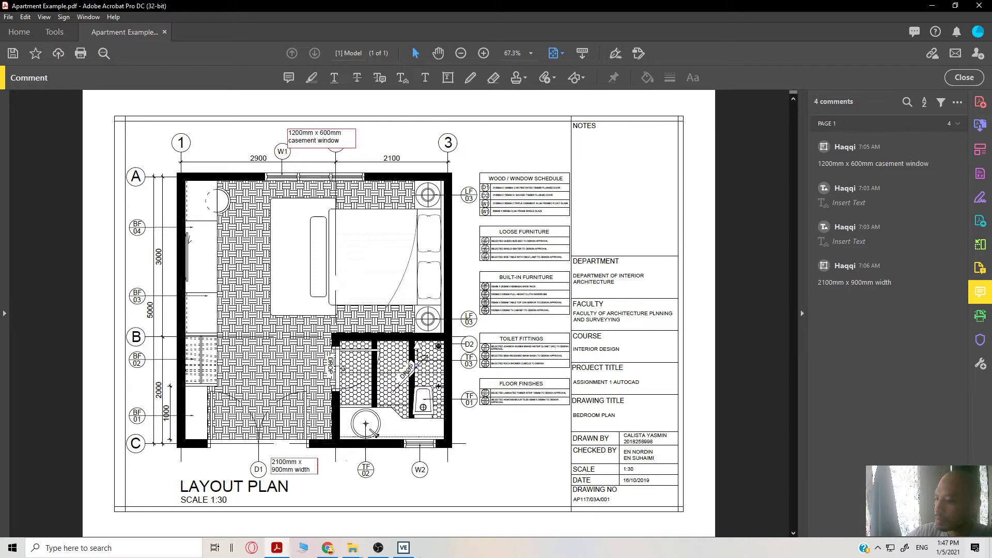
Return to the VE model and set the door opening to 0.9 m wide and 2.1 m high.
click(403, 547)
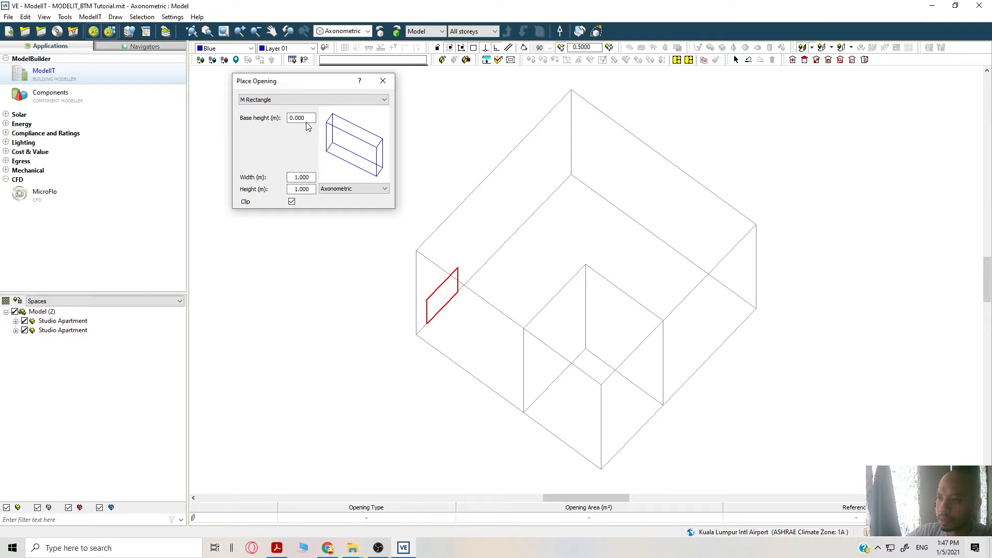
click(309, 177)
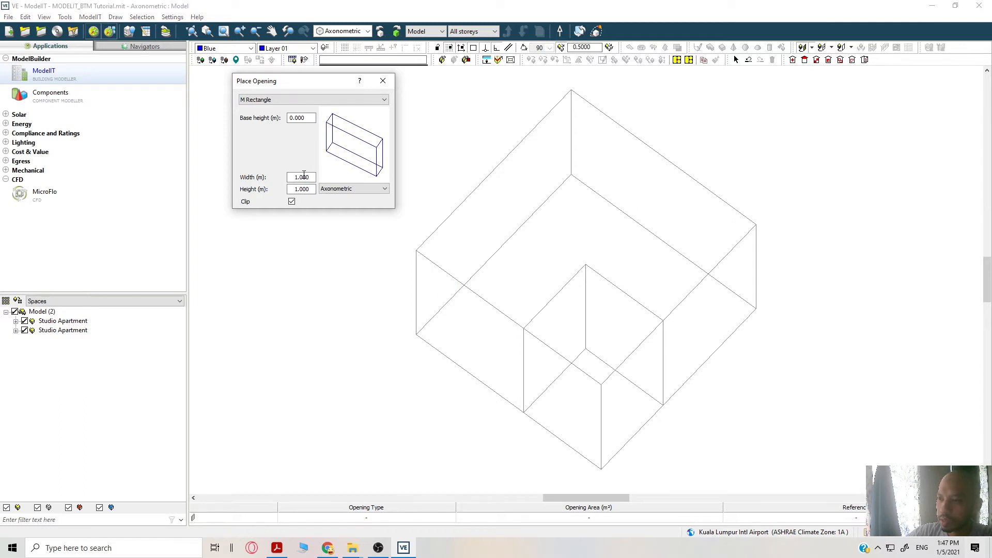
double_click(310, 177)
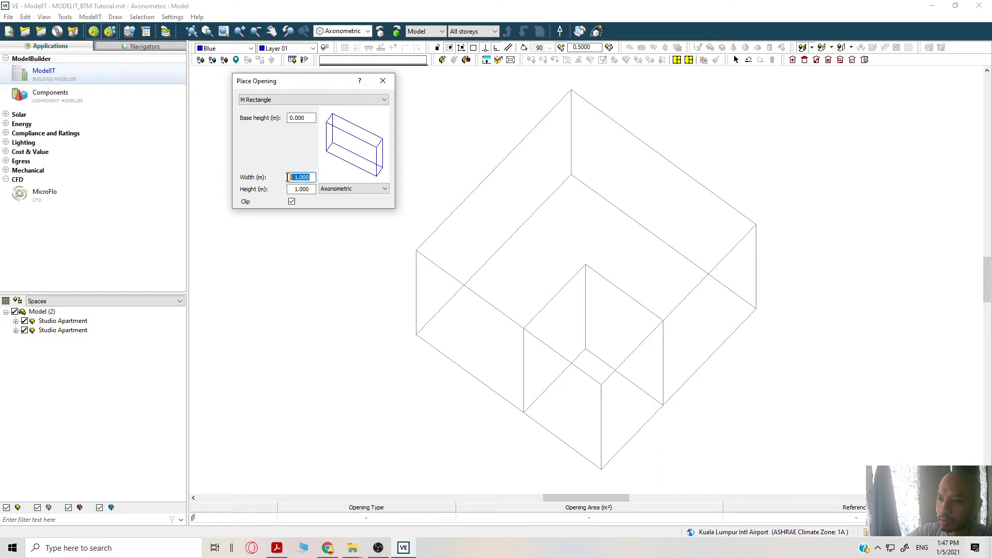
text(0.9)
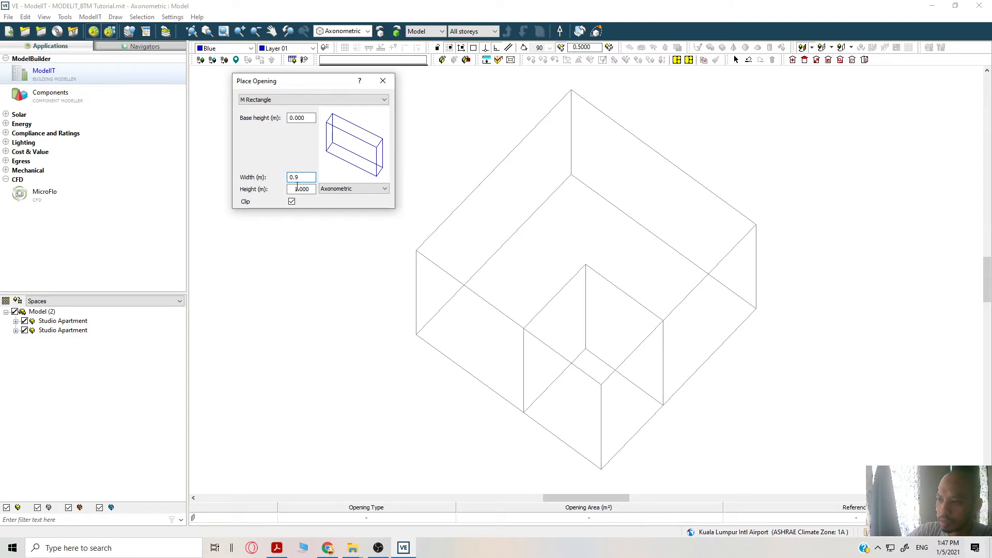
double_click(299, 188)
text(2)
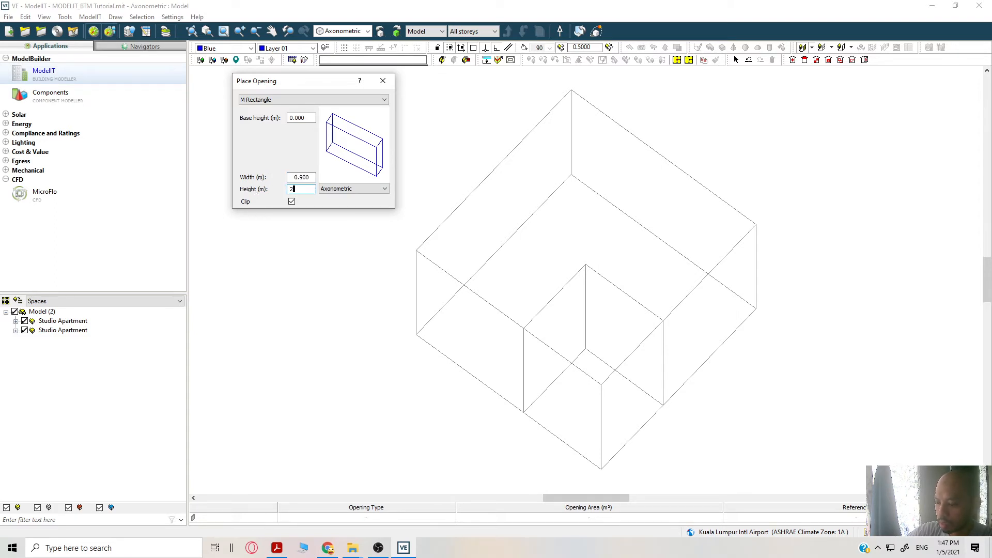
text(.1)
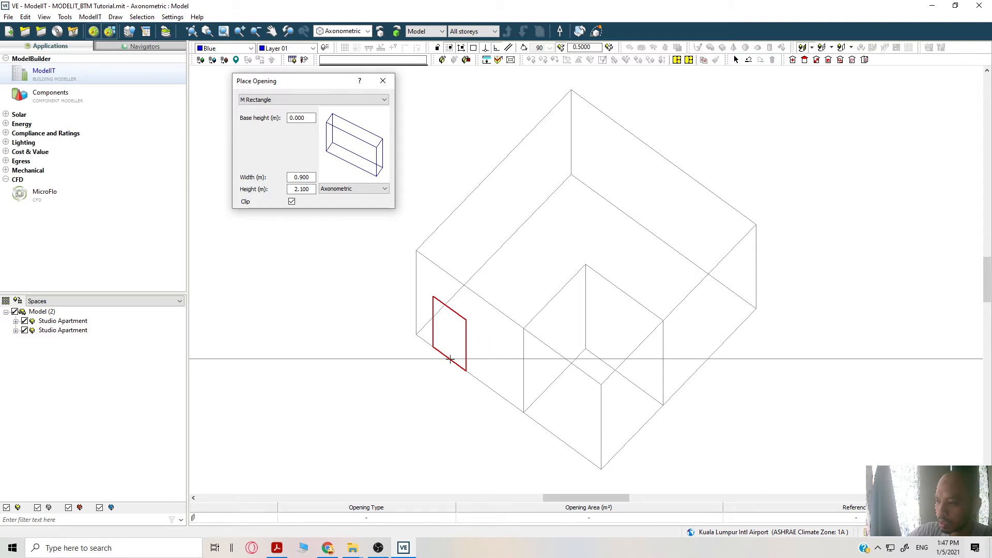
Place two door openings side by side at the base of the larger room's front wall and finish door placement.
click(450, 358)
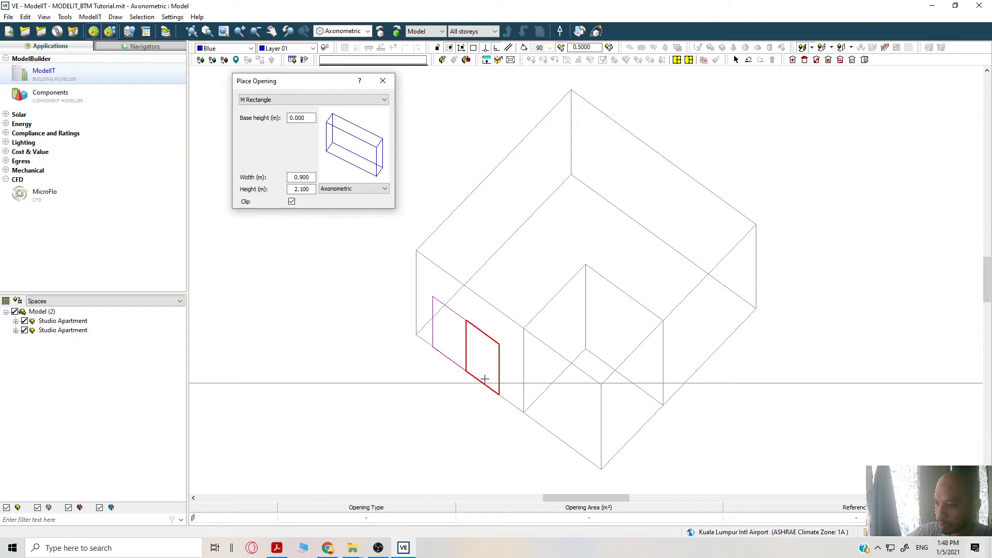
click(485, 379)
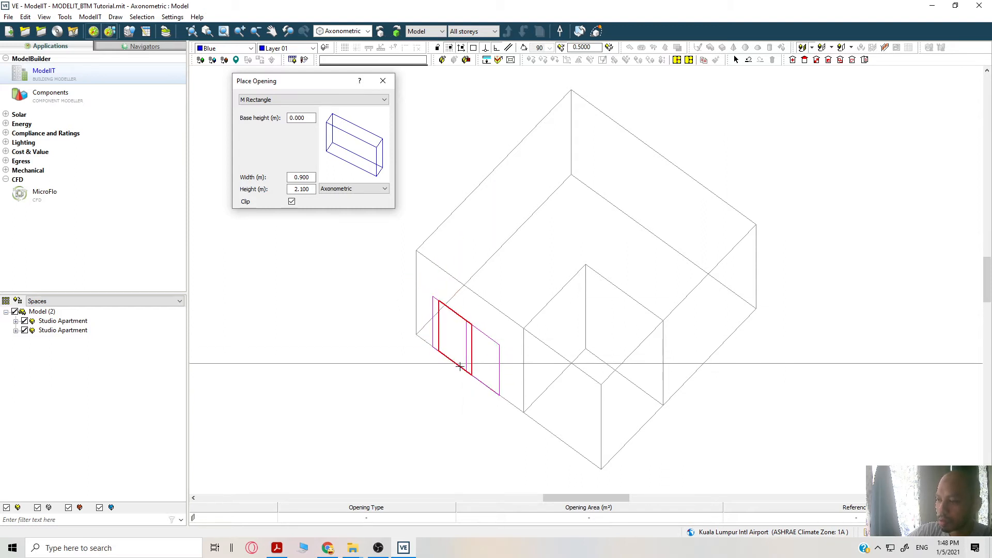
click(359, 100)
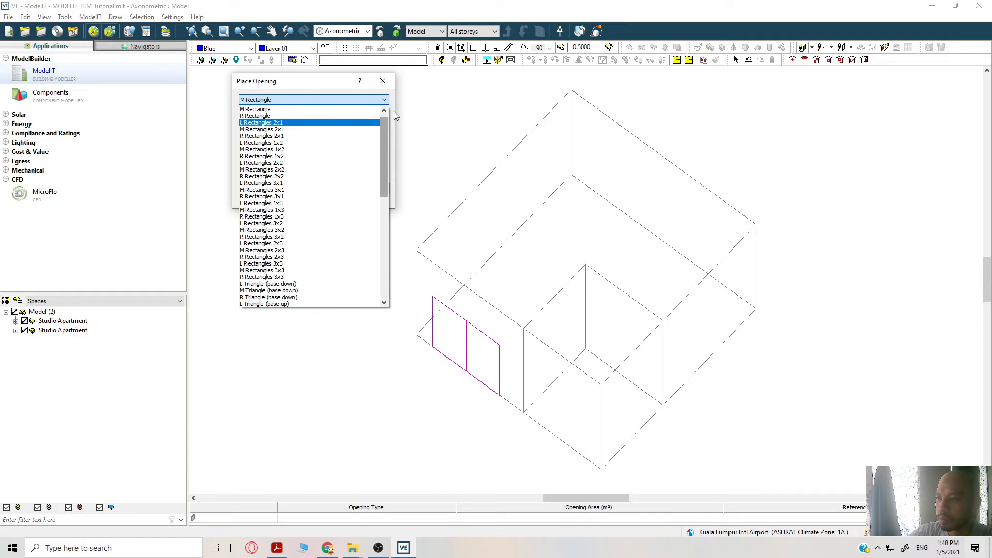
click(385, 100)
click(384, 82)
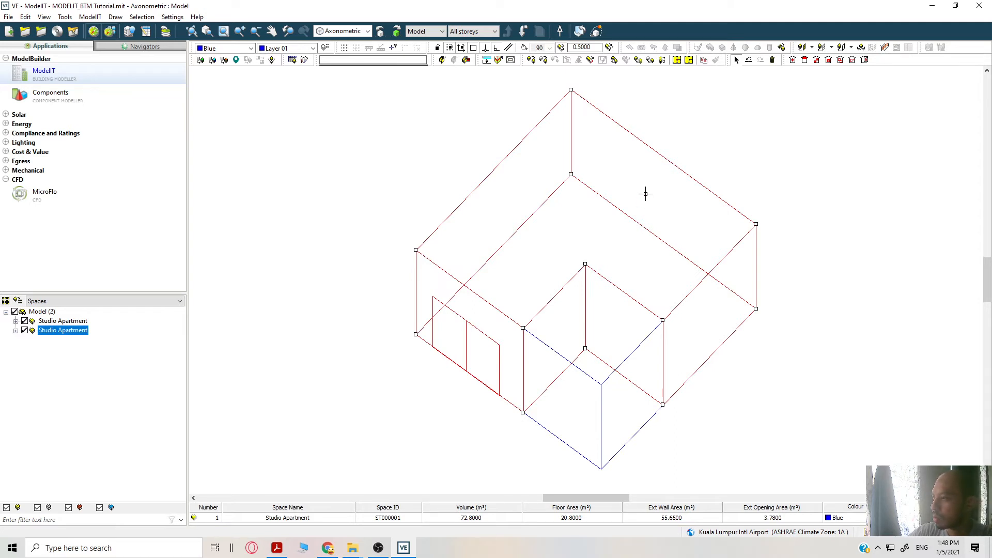
Start placing a window opening with the M Rectangle shape, checking the W1 window's size on the Acrobat plan.
click(820, 48)
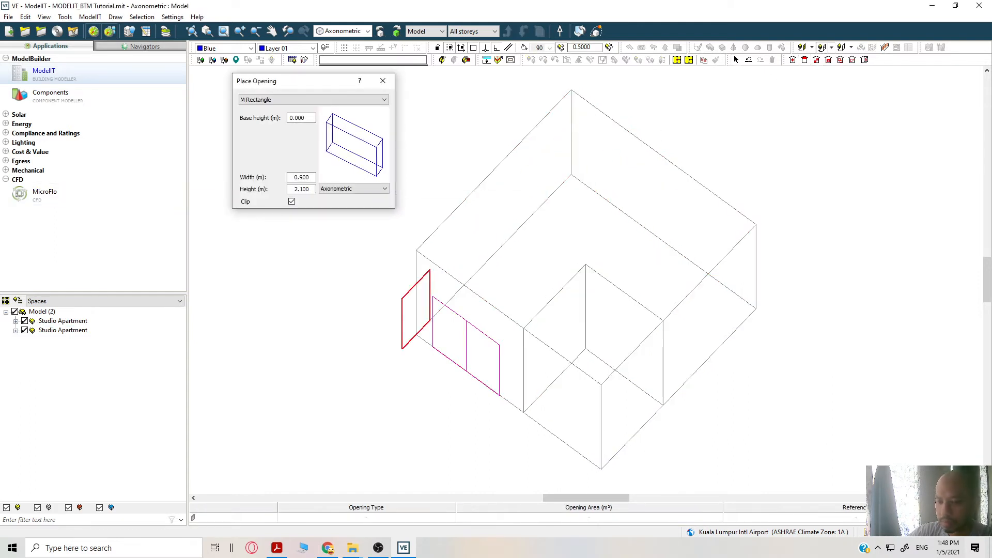
click(277, 548)
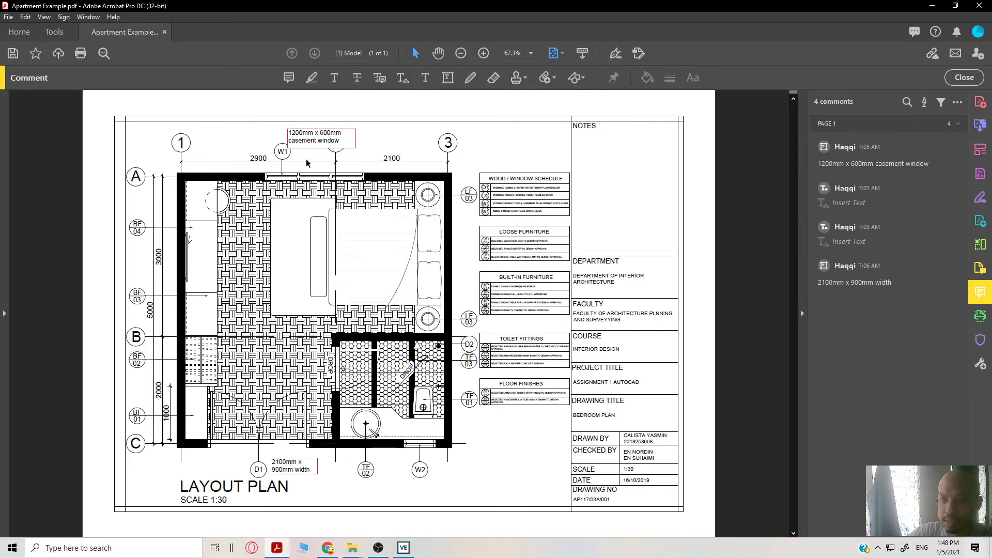
click(933, 5)
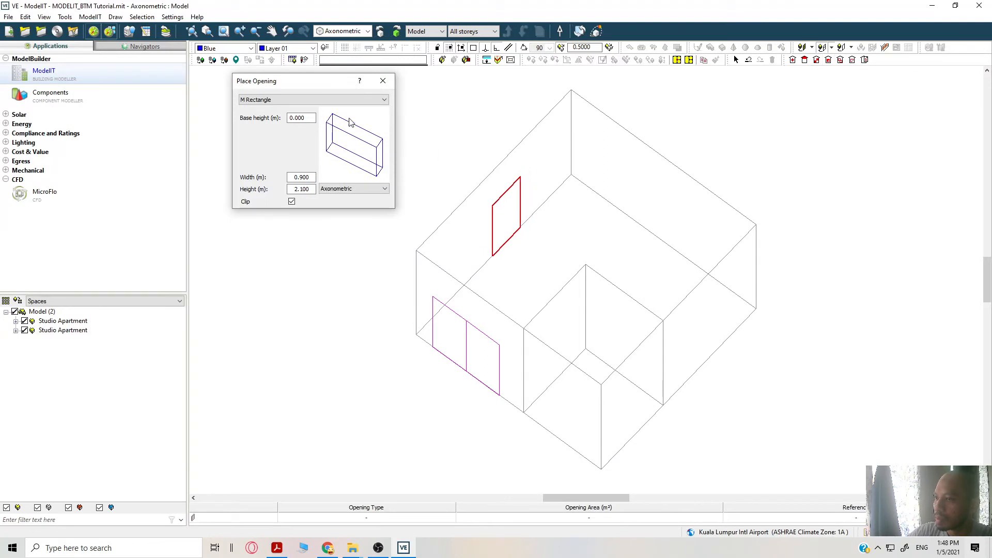
click(350, 102)
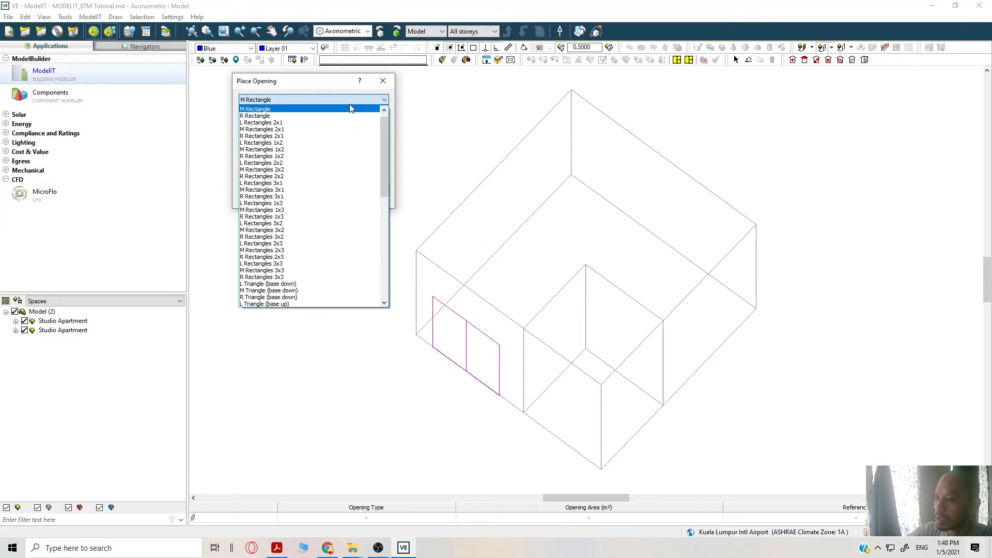
click(350, 109)
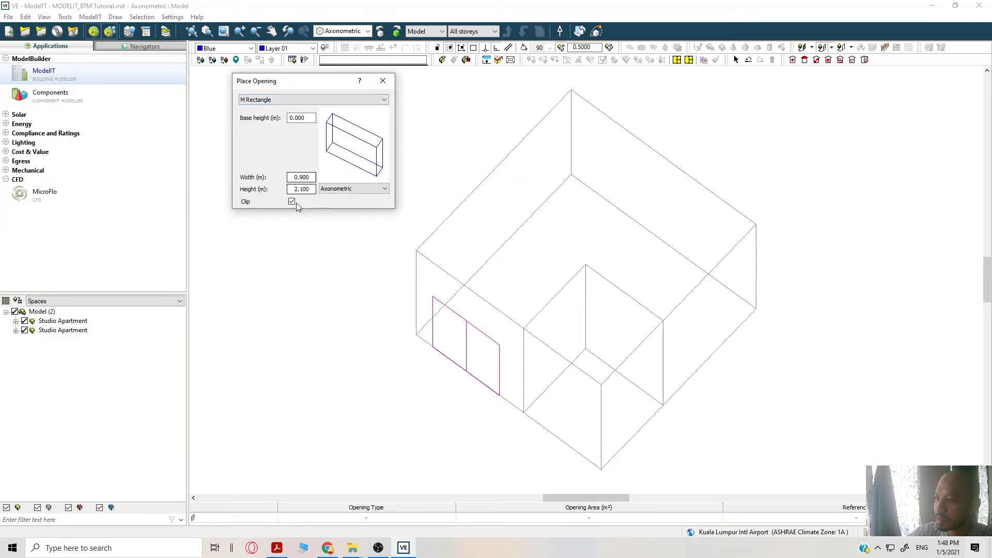
Set the window opening's base height to 0.9 m, width to 0.6 m and height to 1.2 m.
drag(306, 120, 278, 116)
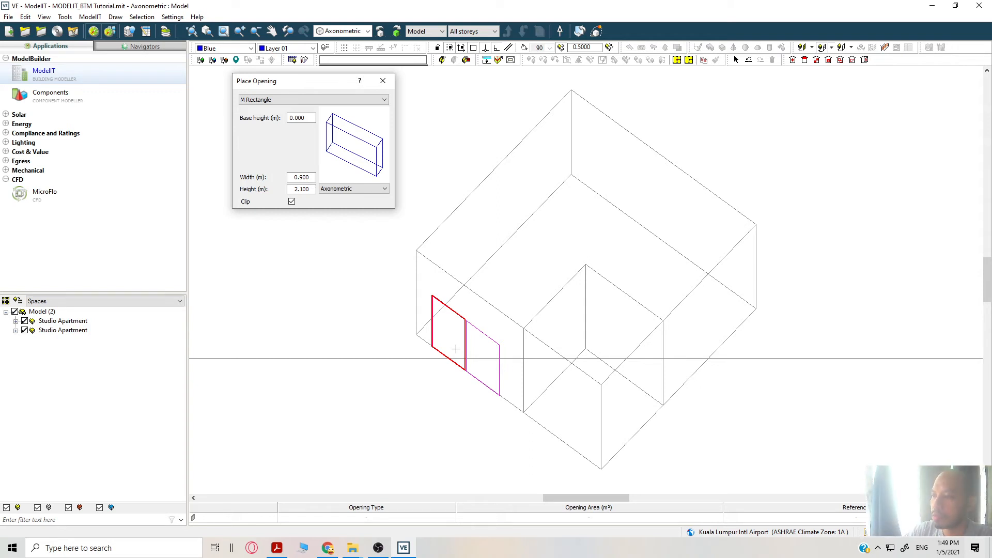
double_click(310, 118)
text(0.9)
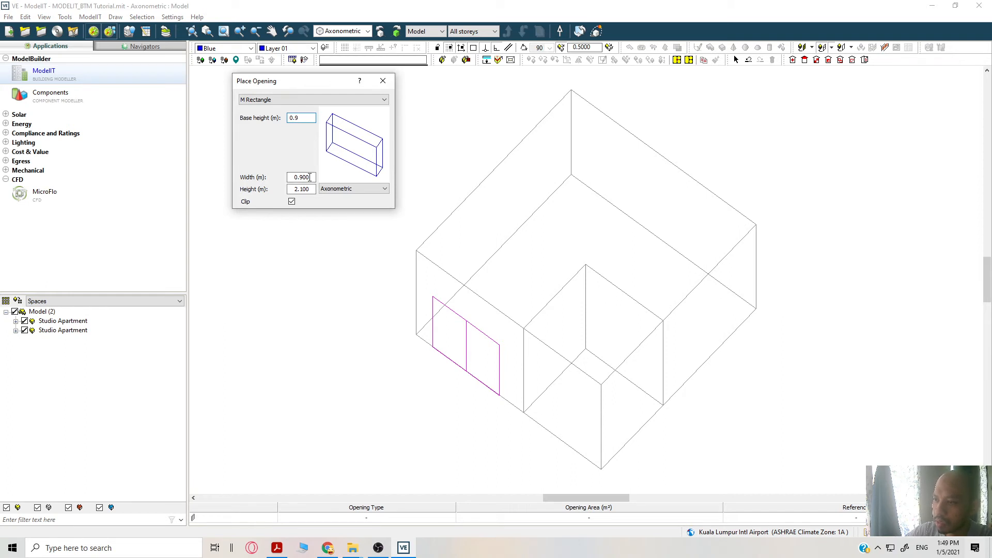
drag(310, 179, 300, 179)
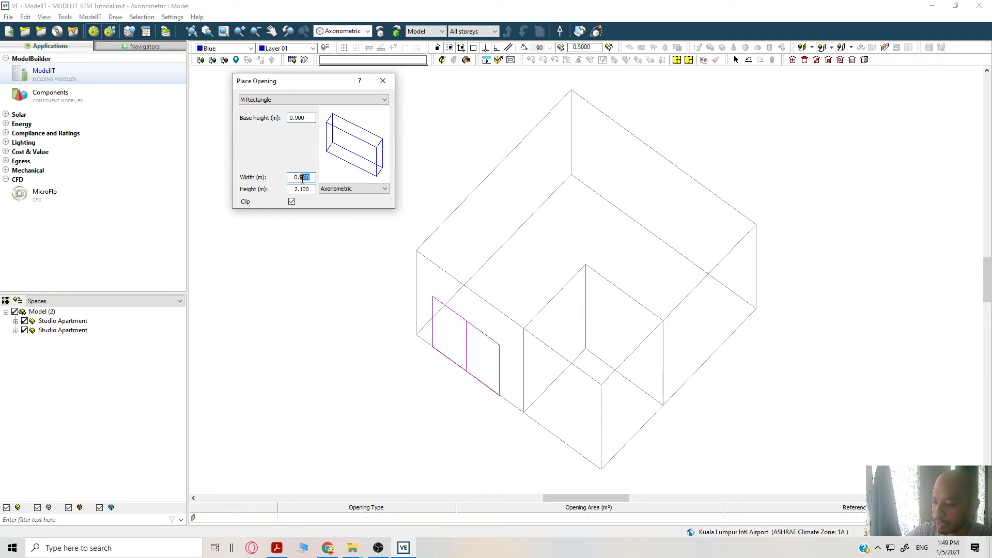
text(6)
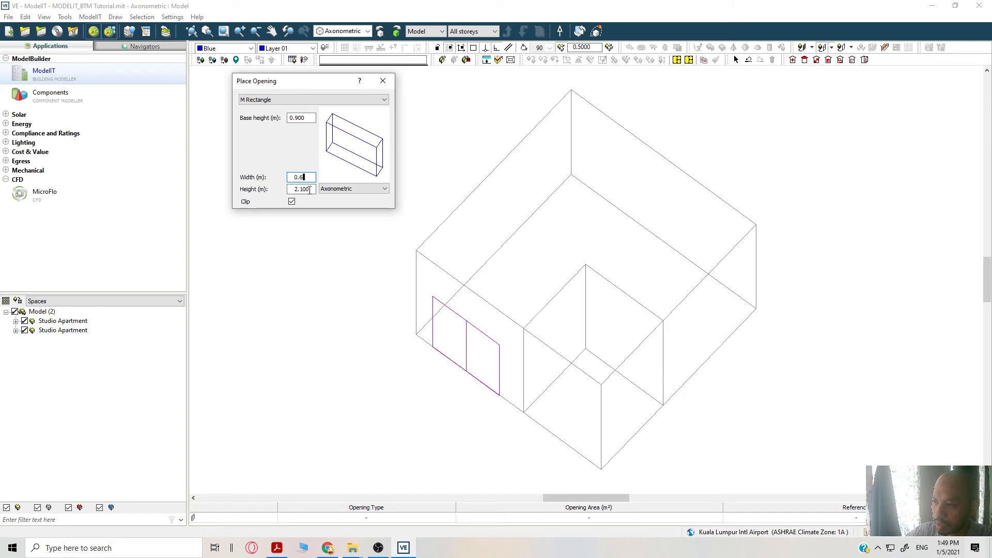
drag(309, 191, 290, 190)
text(1.2)
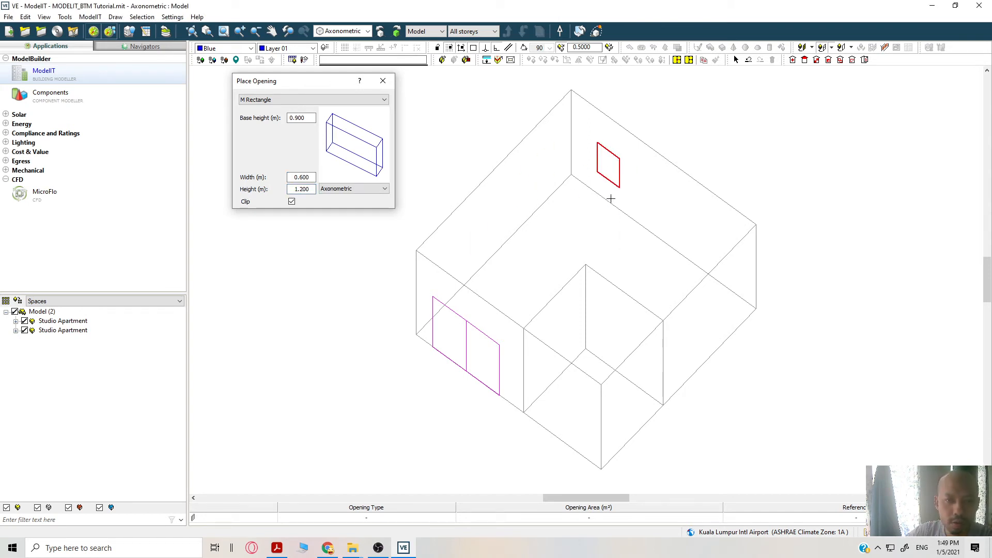
Check window W1's position on the Acrobat plan and place three window openings side by side on the larger room's rear wall in VE.
click(277, 547)
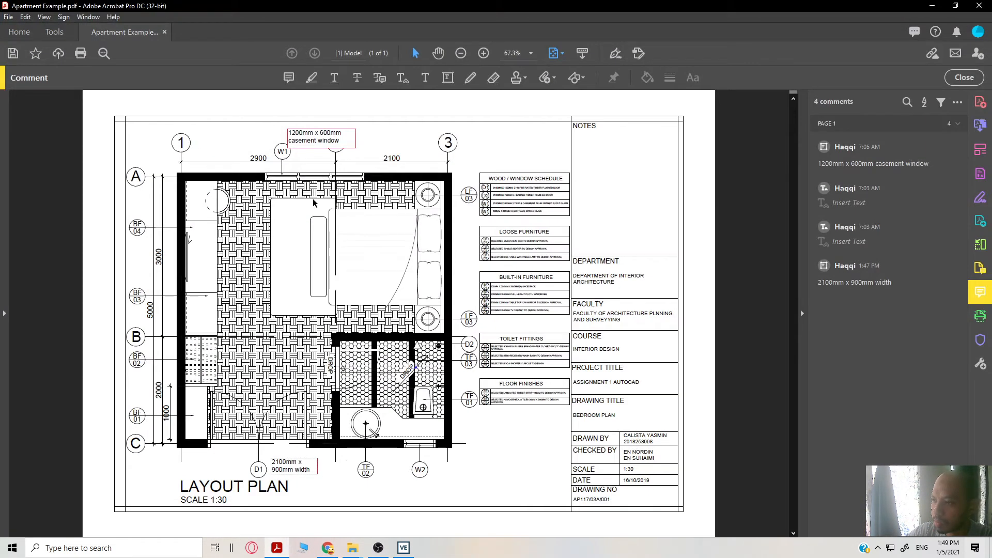
click(276, 549)
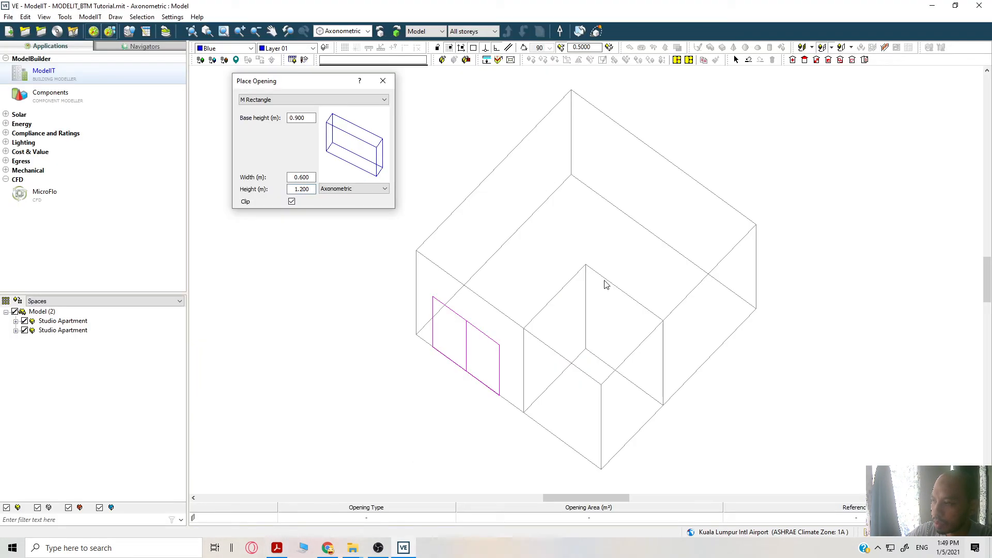
click(651, 193)
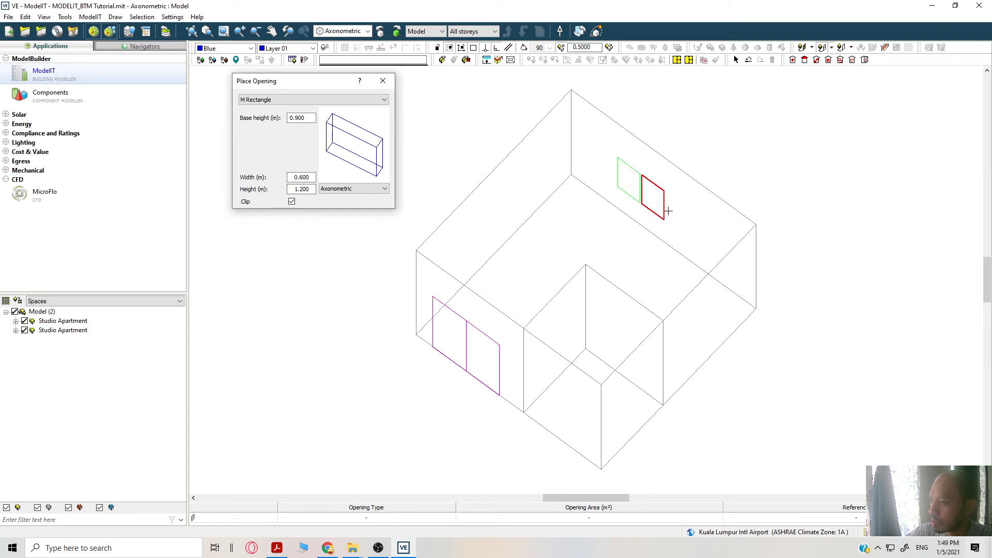
click(669, 212)
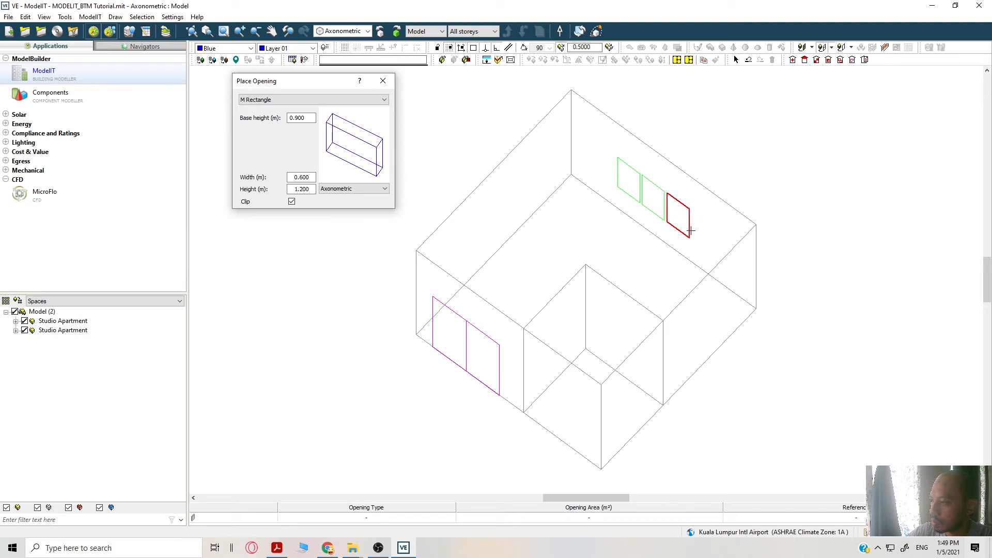
click(691, 230)
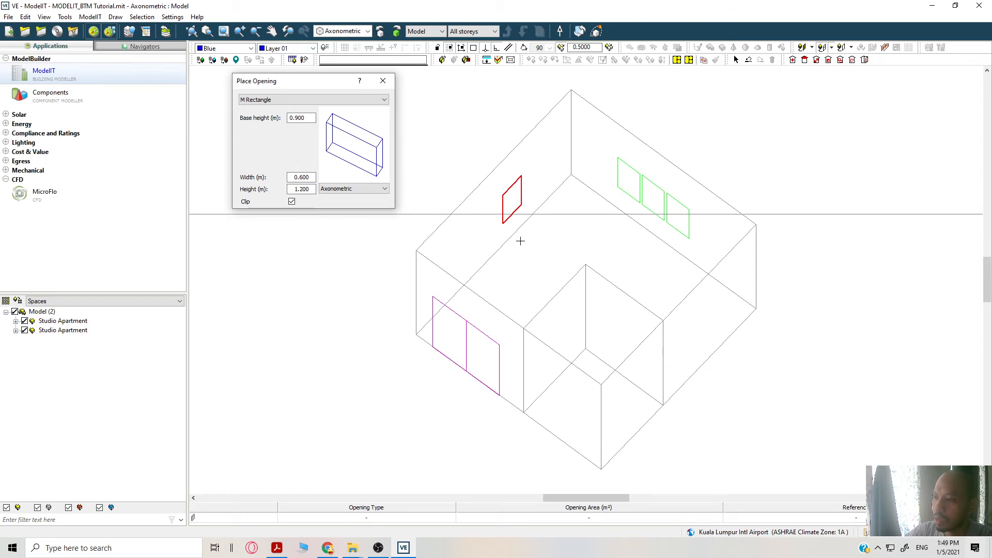
Check window W2 on the Acrobat plan and place a 0.6 m by 0.6 m window at 1.5 m base height on the smaller room's front wall.
click(278, 549)
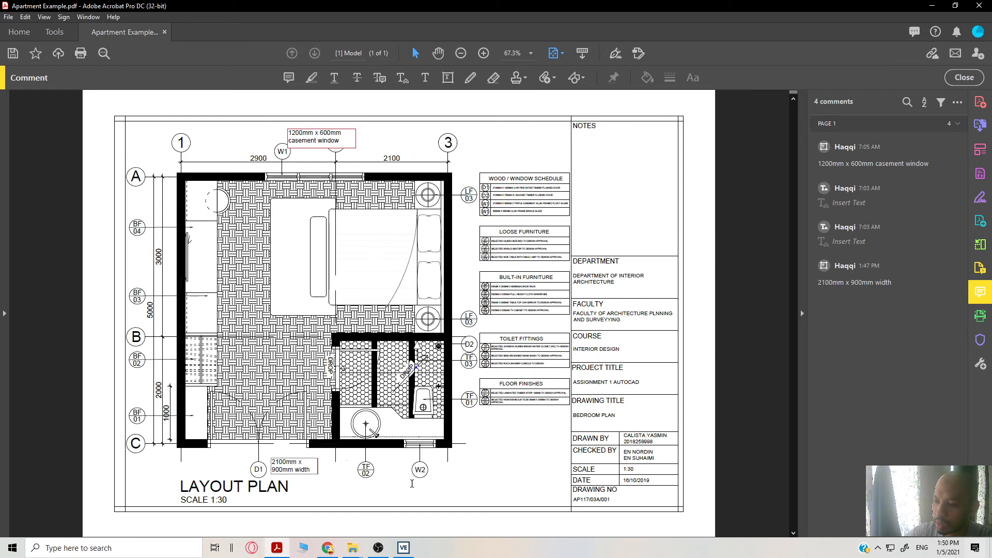
click(404, 548)
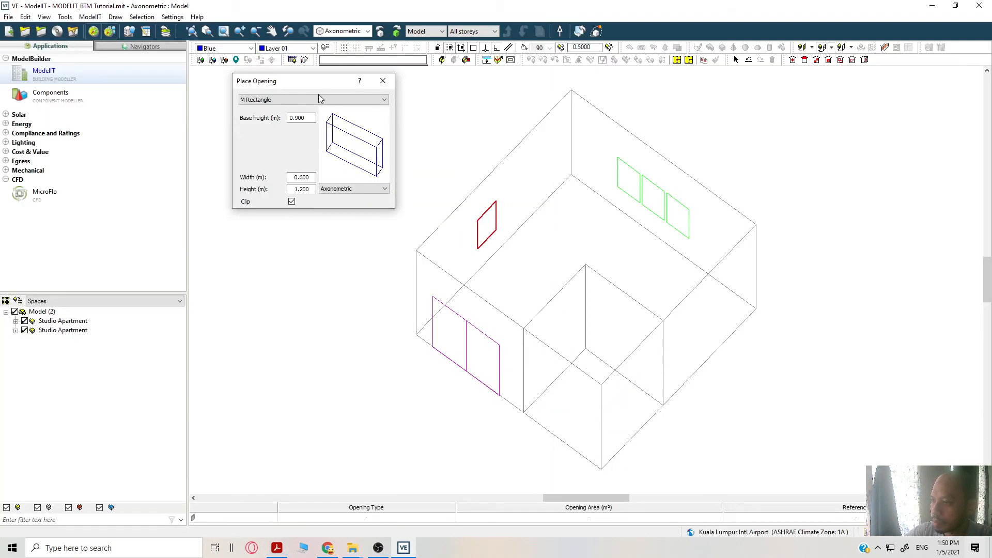
double_click(305, 118)
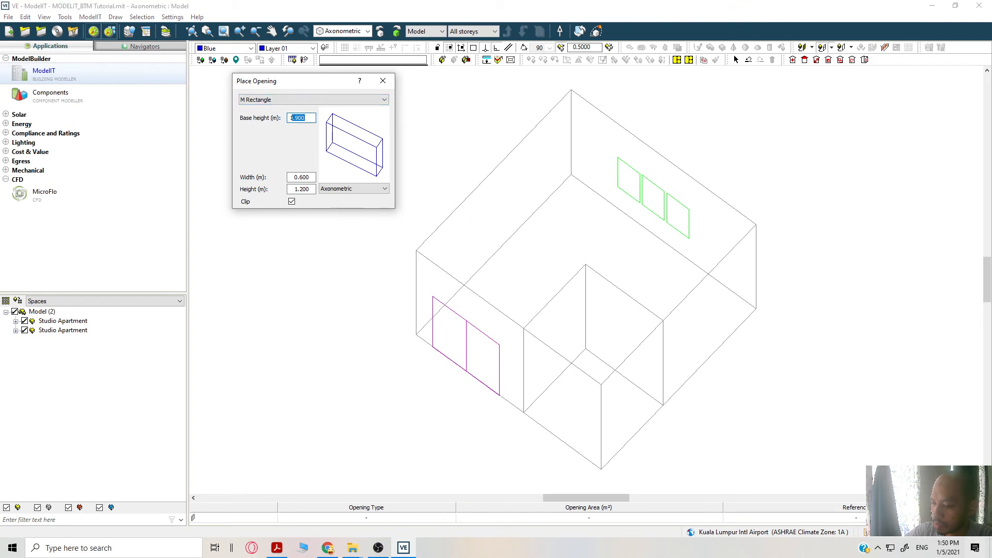
text(1.5)
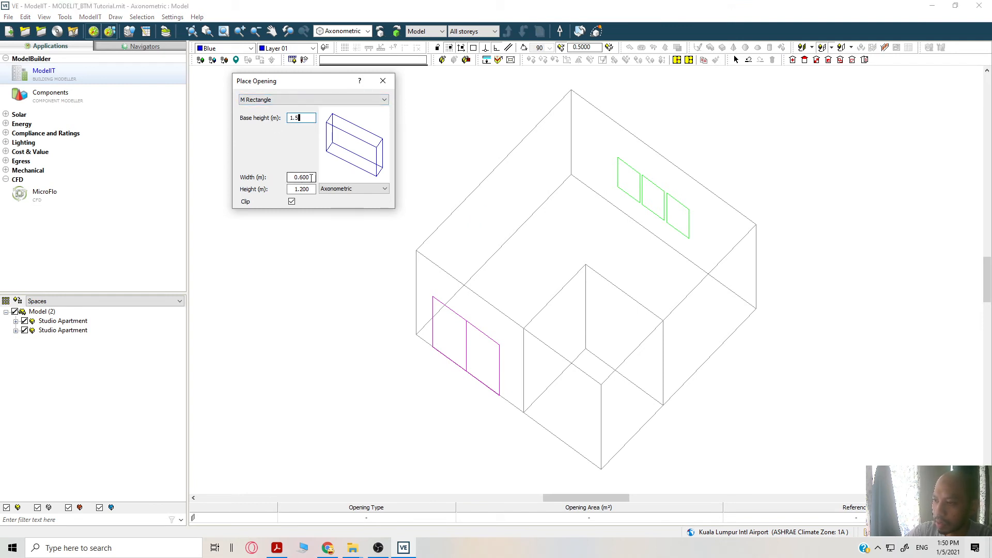
double_click(291, 189)
text(0.)
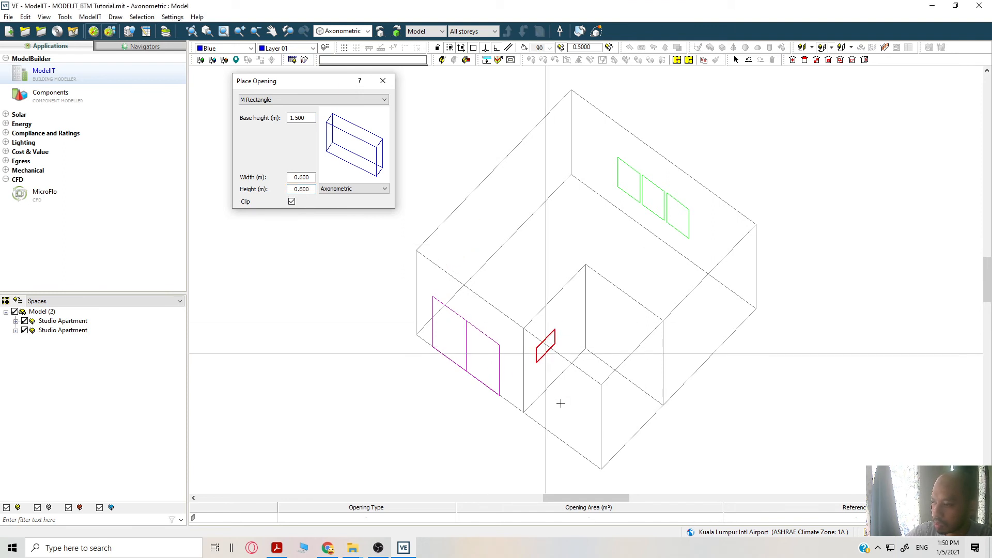
click(588, 427)
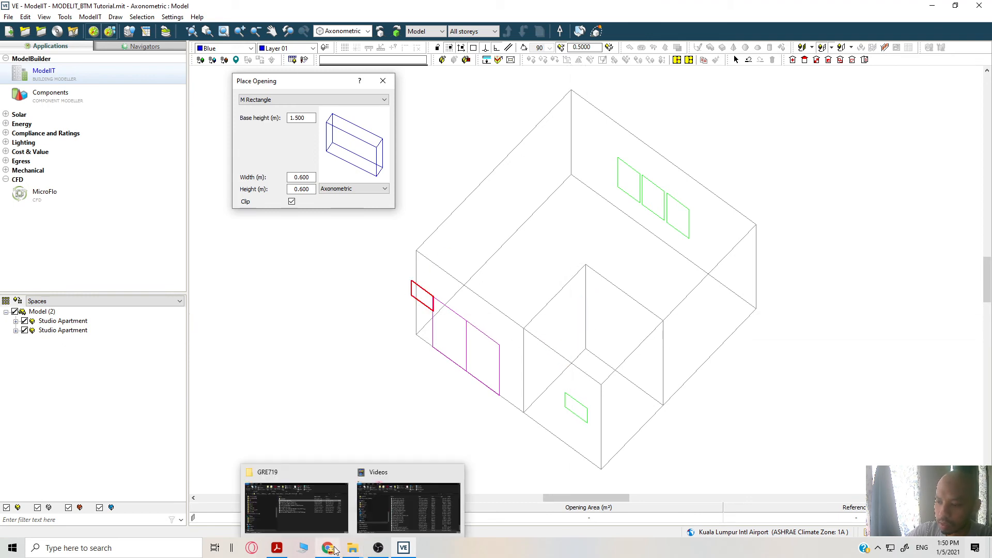
Check the toilet door's location on the Acrobat plan, return to the VE model and finish window placement.
click(285, 553)
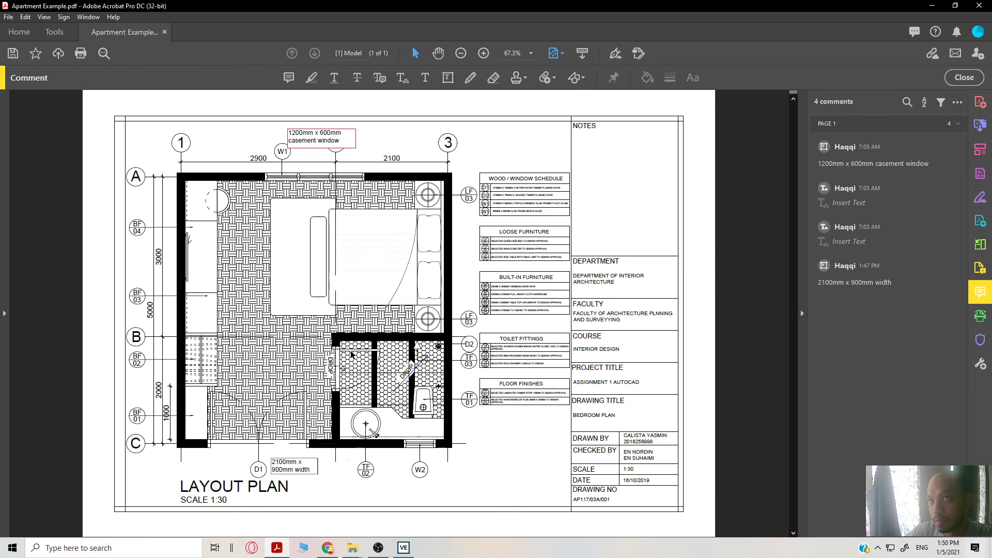
click(404, 548)
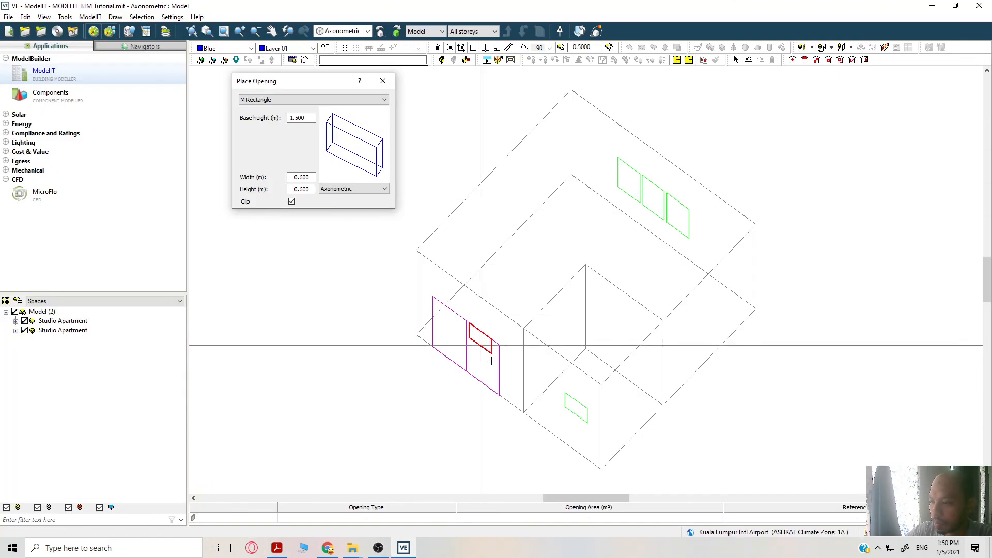
click(382, 81)
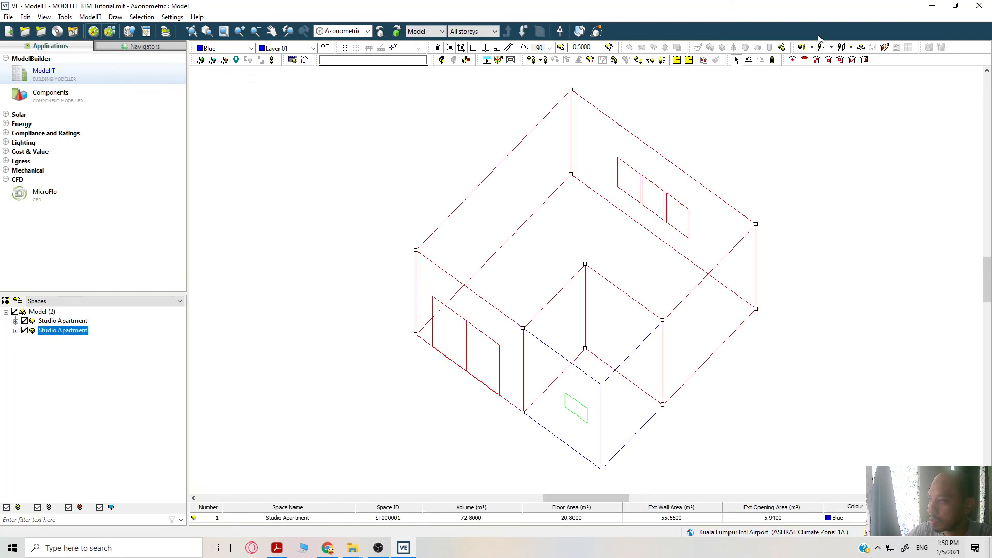
Place a door opening 0.75 m wide and 2.1 m high at base height 0 on the partition wall between the rooms and finish door placement.
click(816, 60)
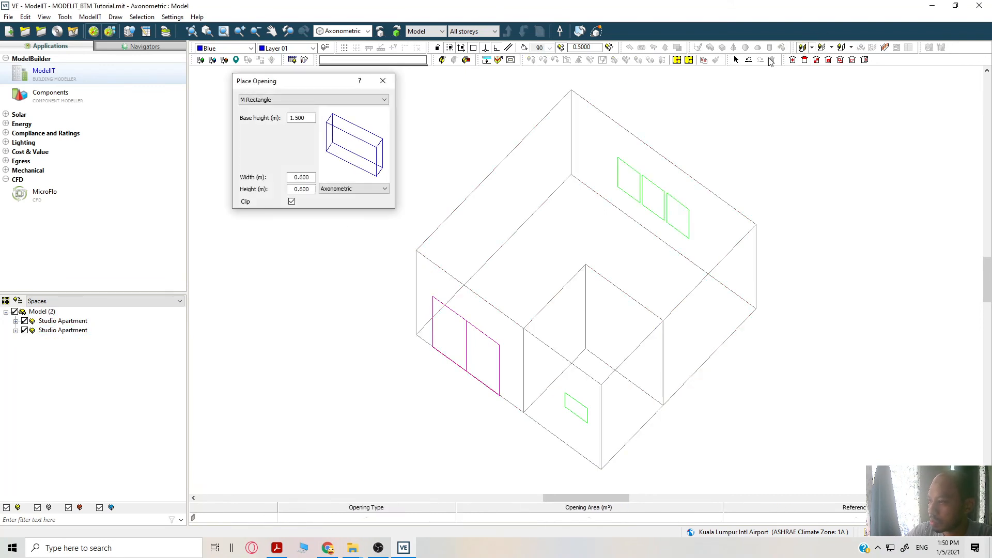
double_click(300, 118)
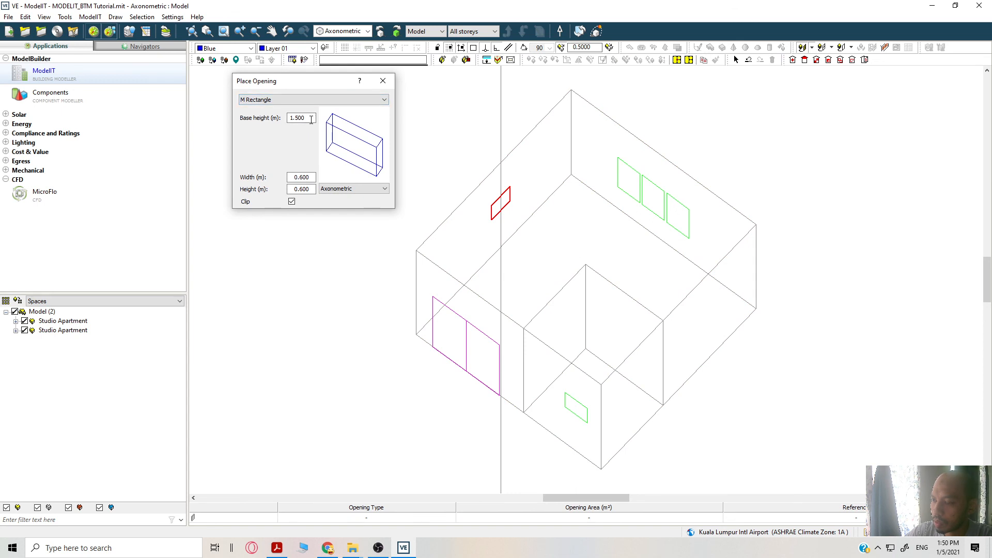
text(0)
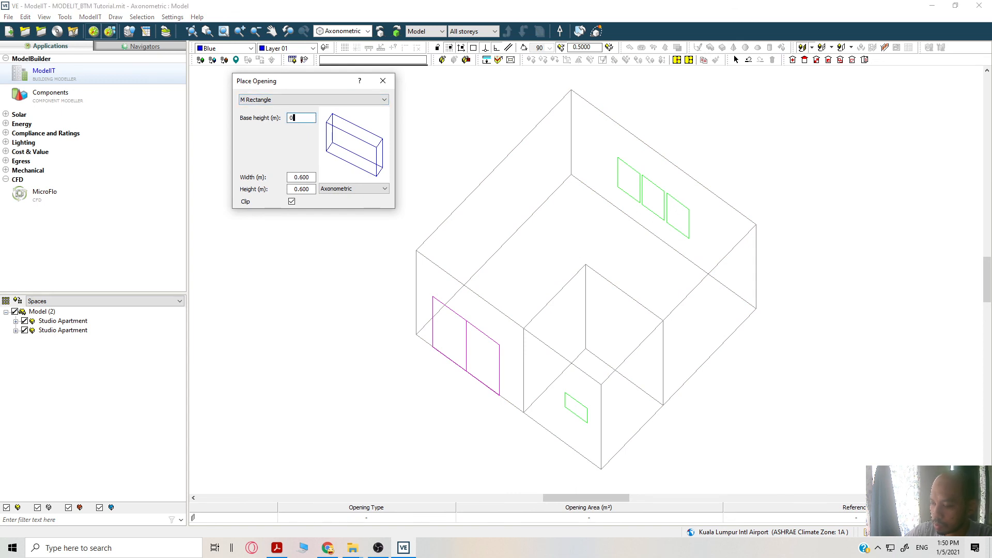
double_click(300, 177)
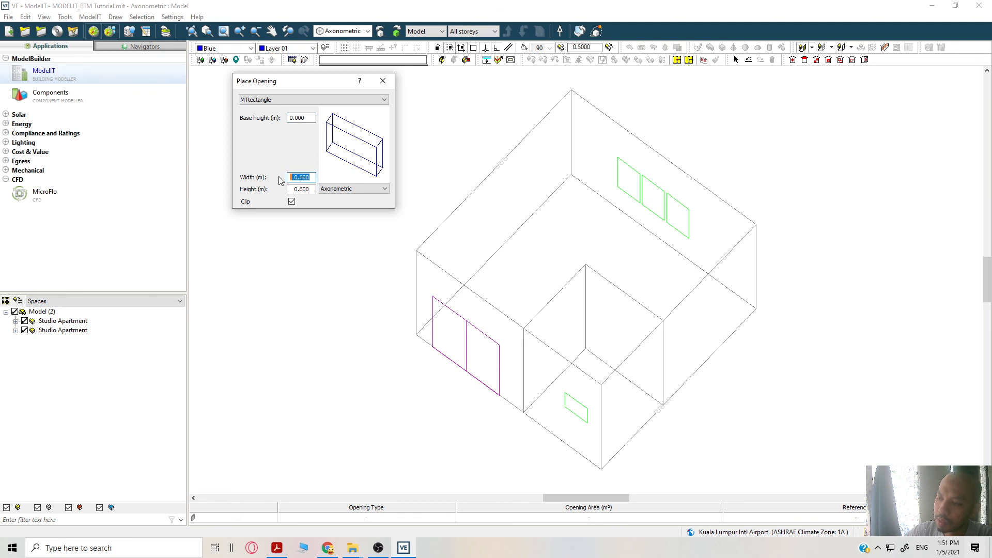
text(0.75)
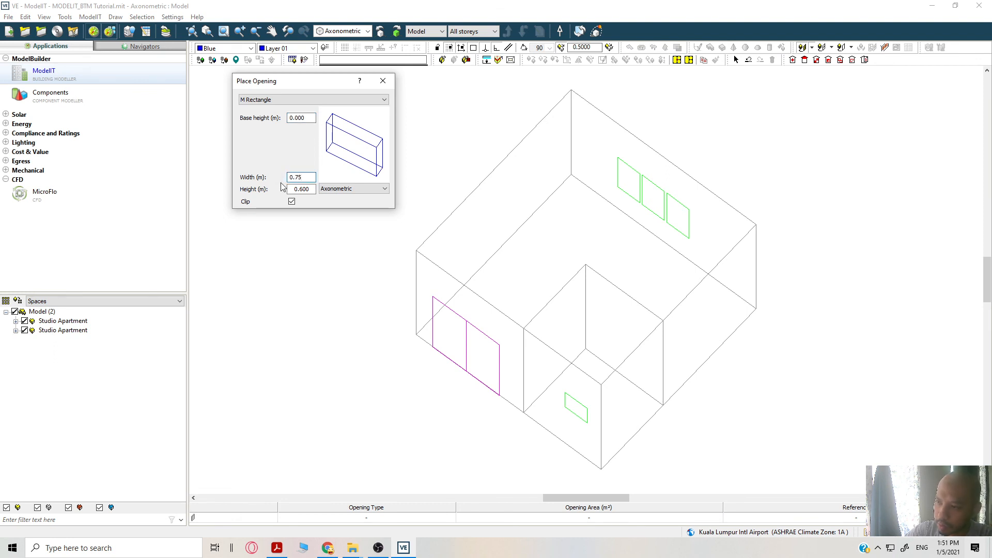
key(Tab)
text(2.1)
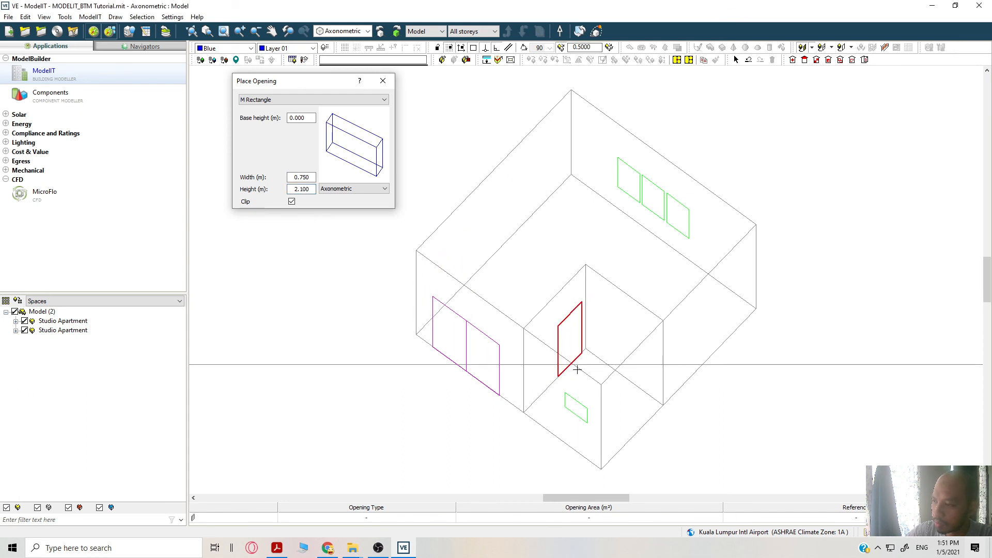
click(383, 80)
middle_drag(476, 287, 548, 324)
scroll(532, 317, down, 1)
scroll(547, 325, up, 1)
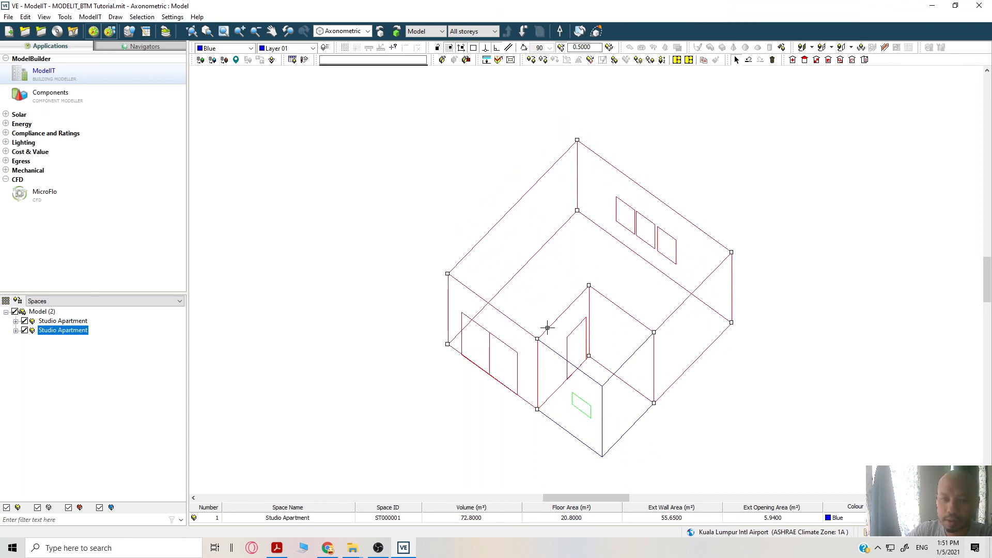